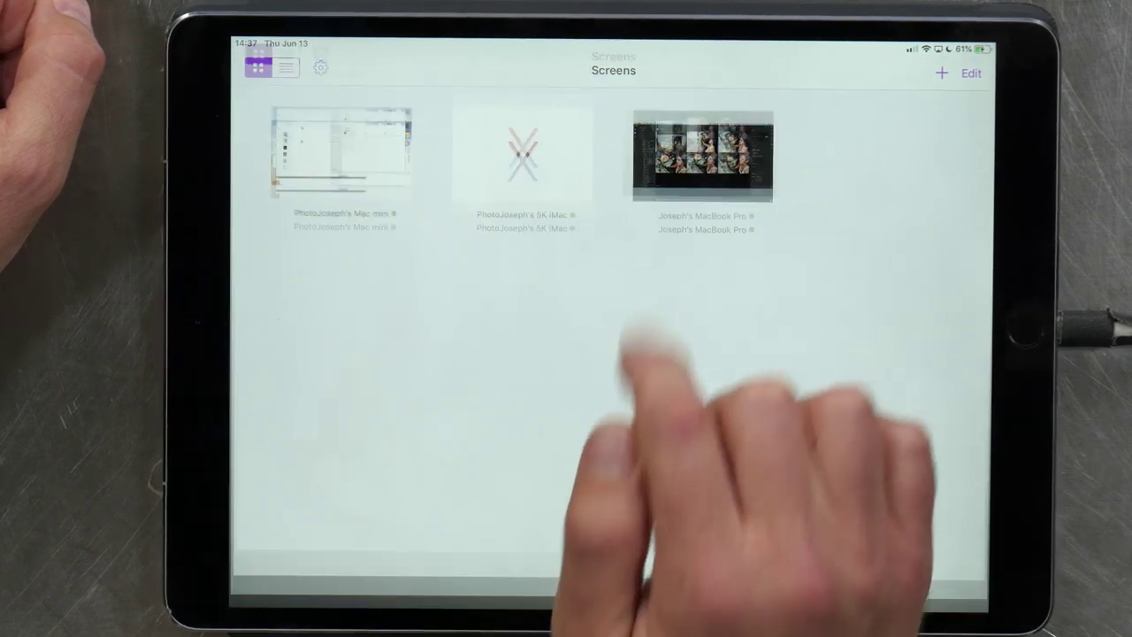
Connect Screens to the MacBook Pro to mirror and control its desktop
click(703, 156)
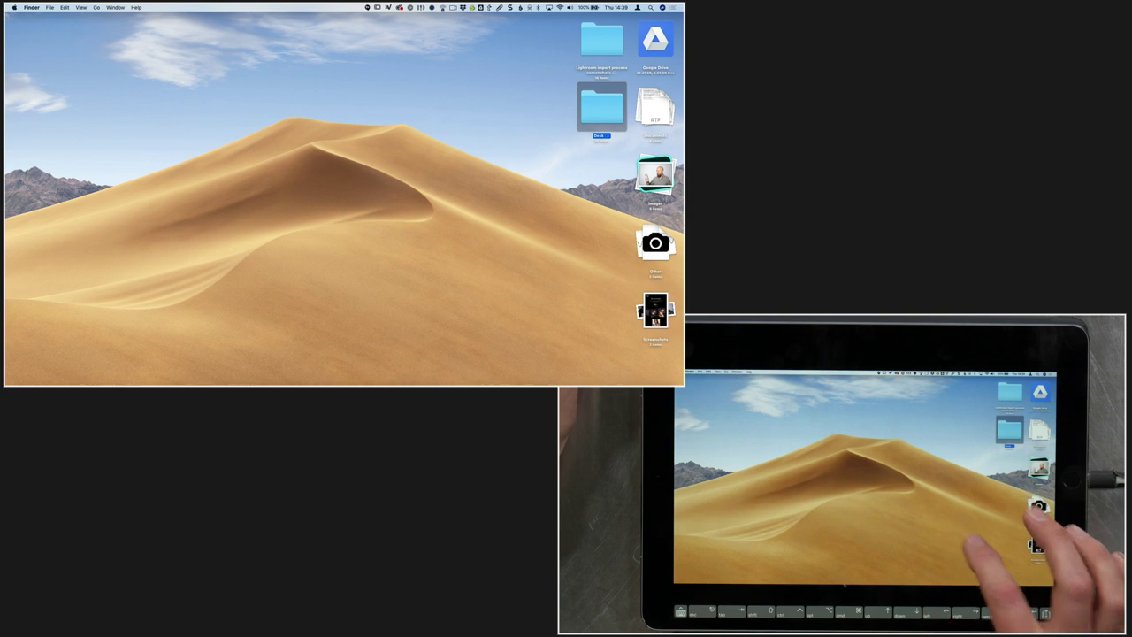
Launch Adobe Lightroom from the remote Mac's Dock
mouse_move(317, 381)
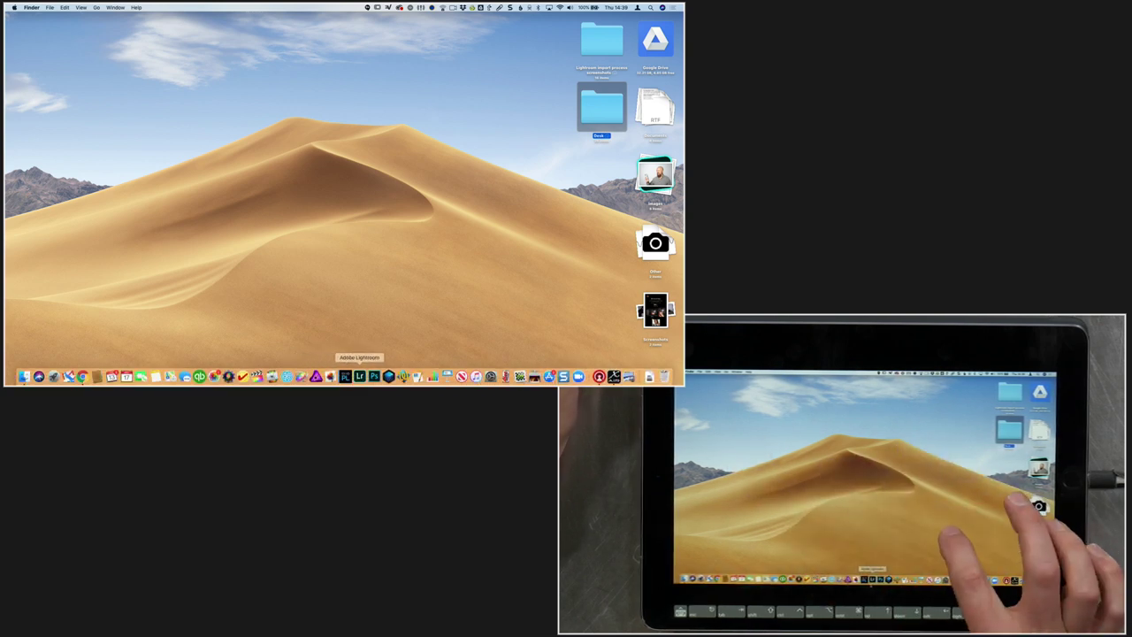
click(359, 376)
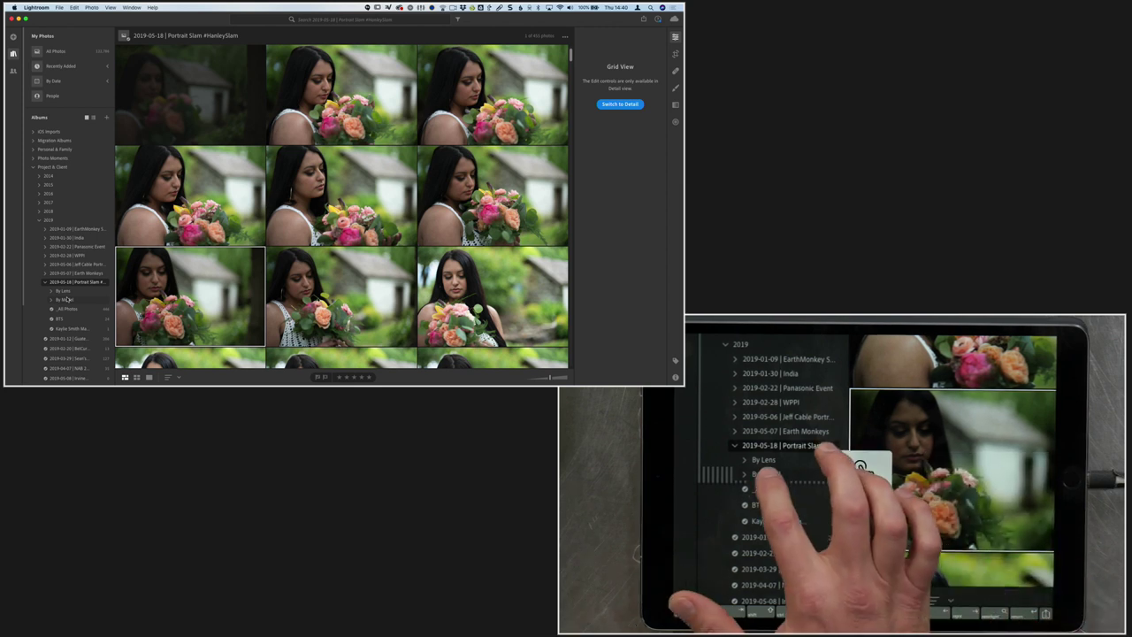
Expand By Model in the Albums sidebar and open the model's six-photo Selects album
click(65, 300)
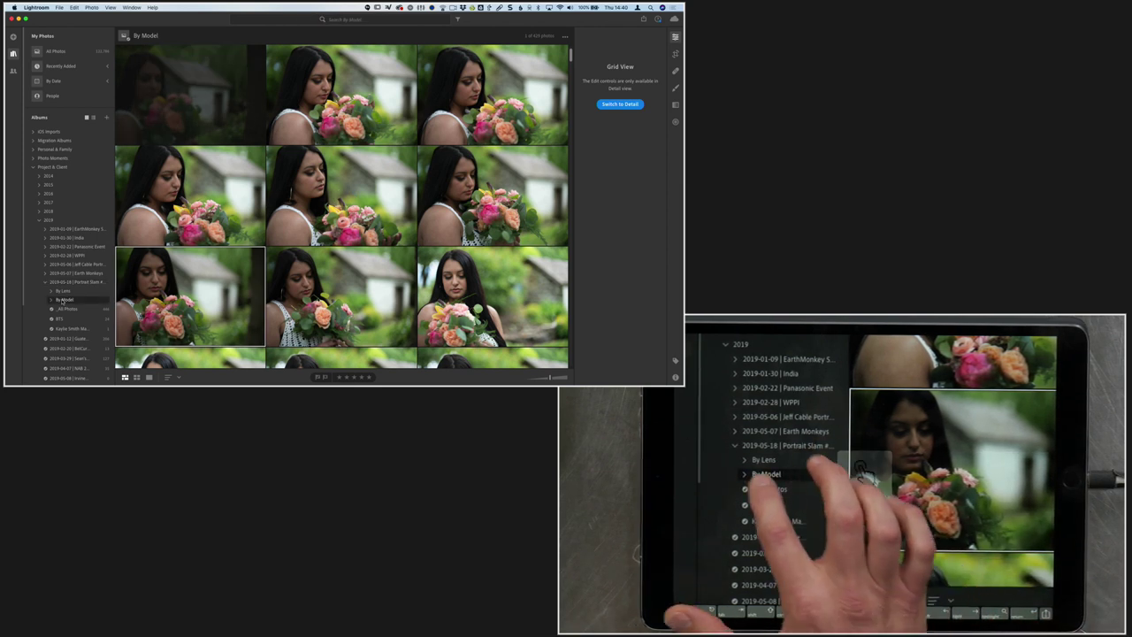
click(51, 300)
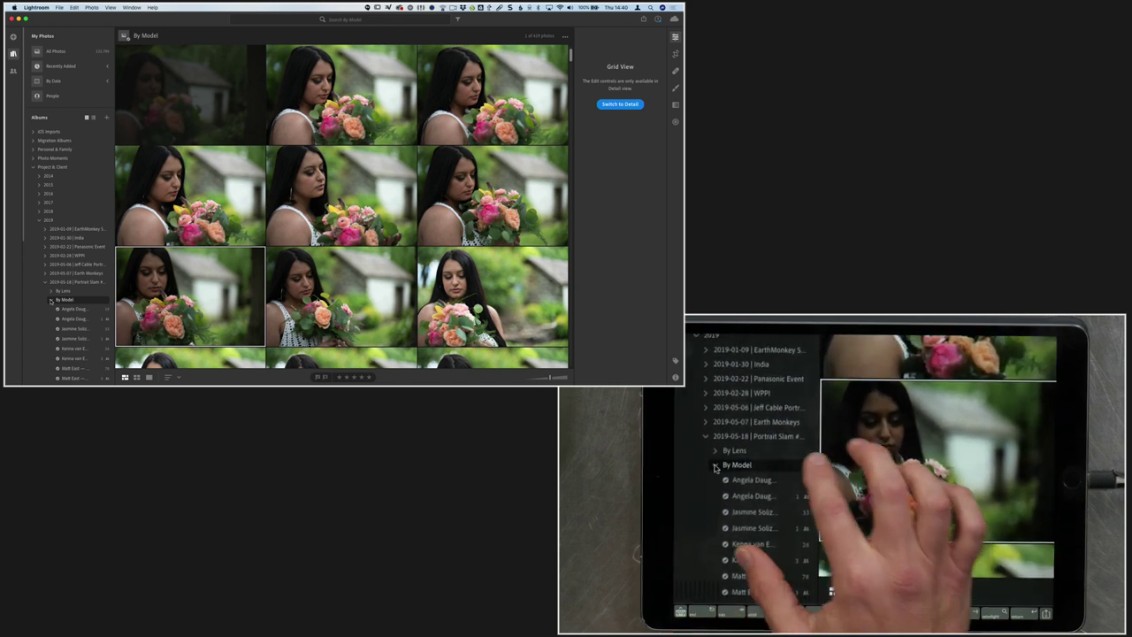
scroll(69, 265, down, 5)
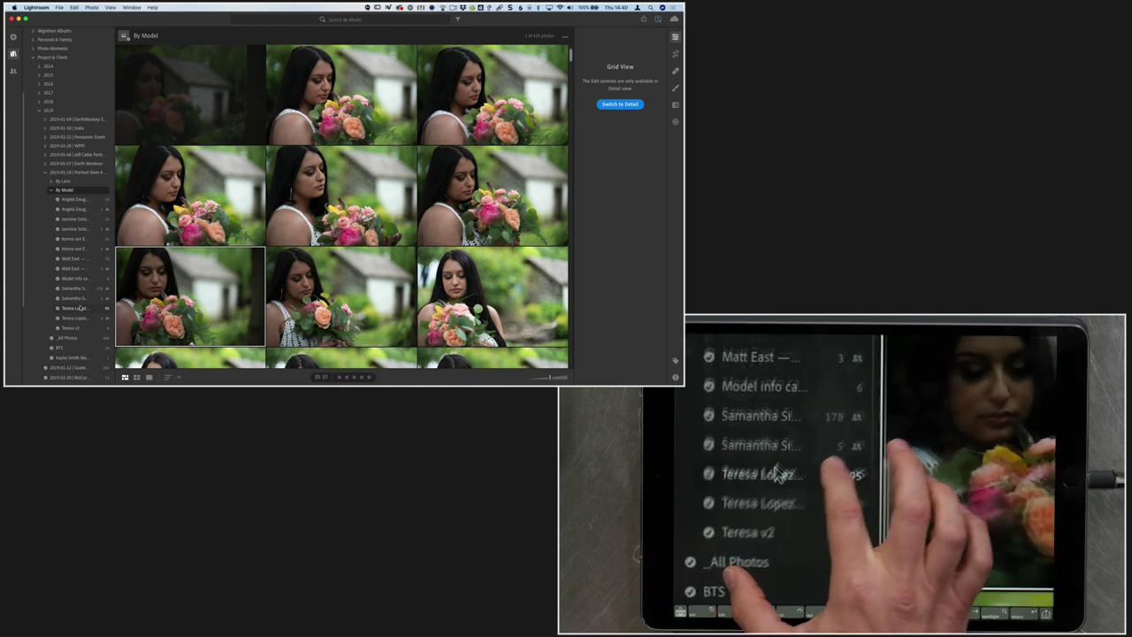
click(79, 328)
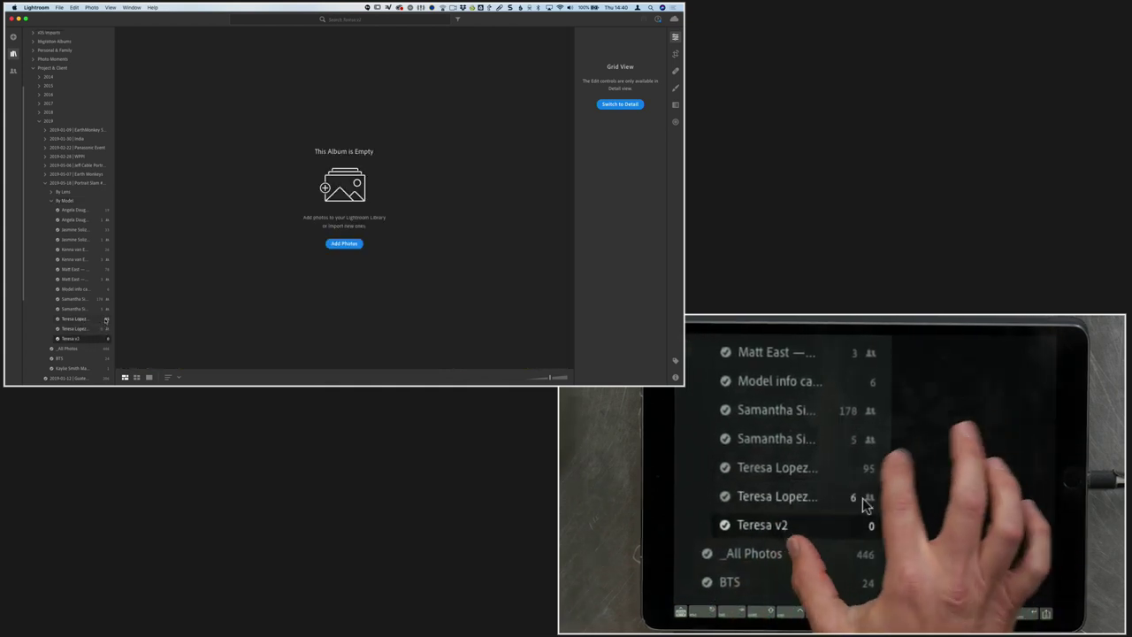
scroll(105, 321, up, 2)
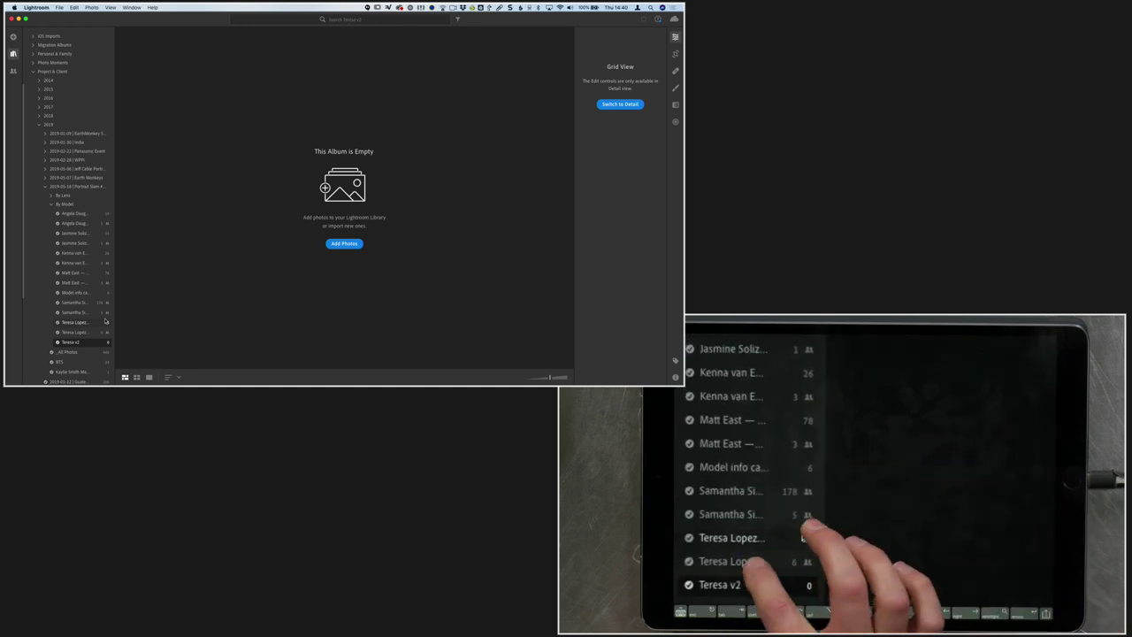
click(81, 332)
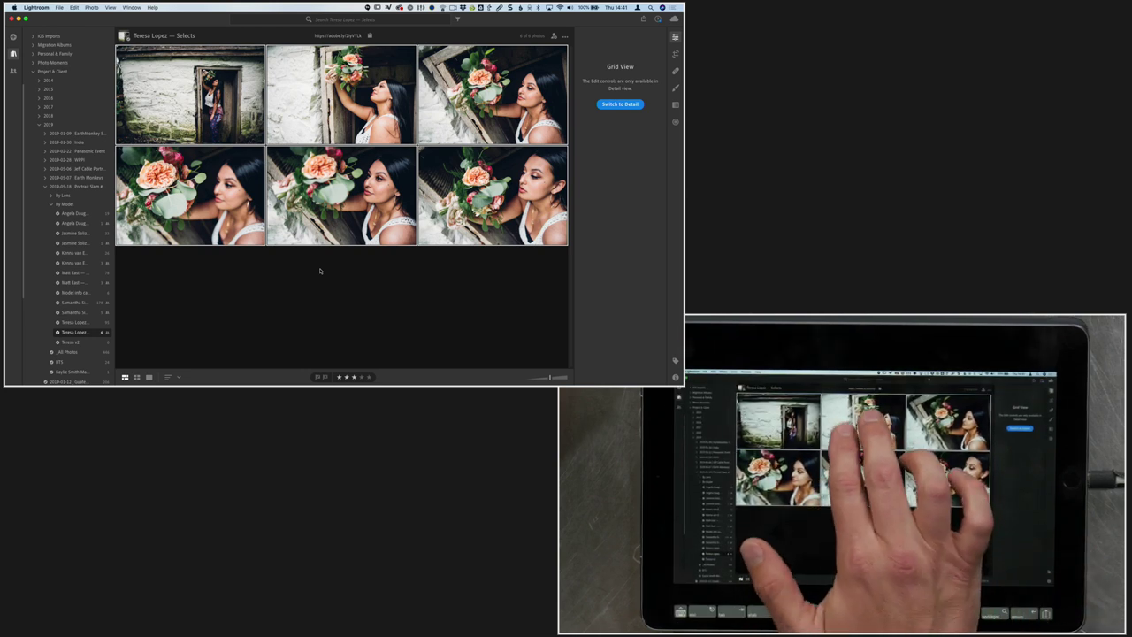
Duplicate the six selected photos with Make Copies of 6 Photos
right_click(334, 99)
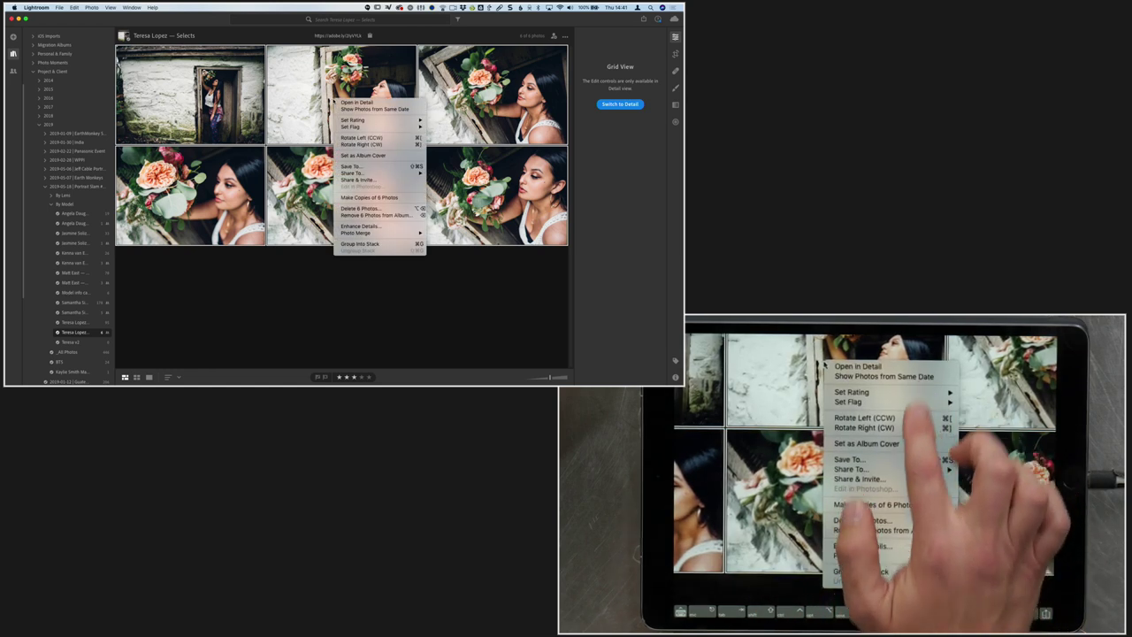
click(369, 197)
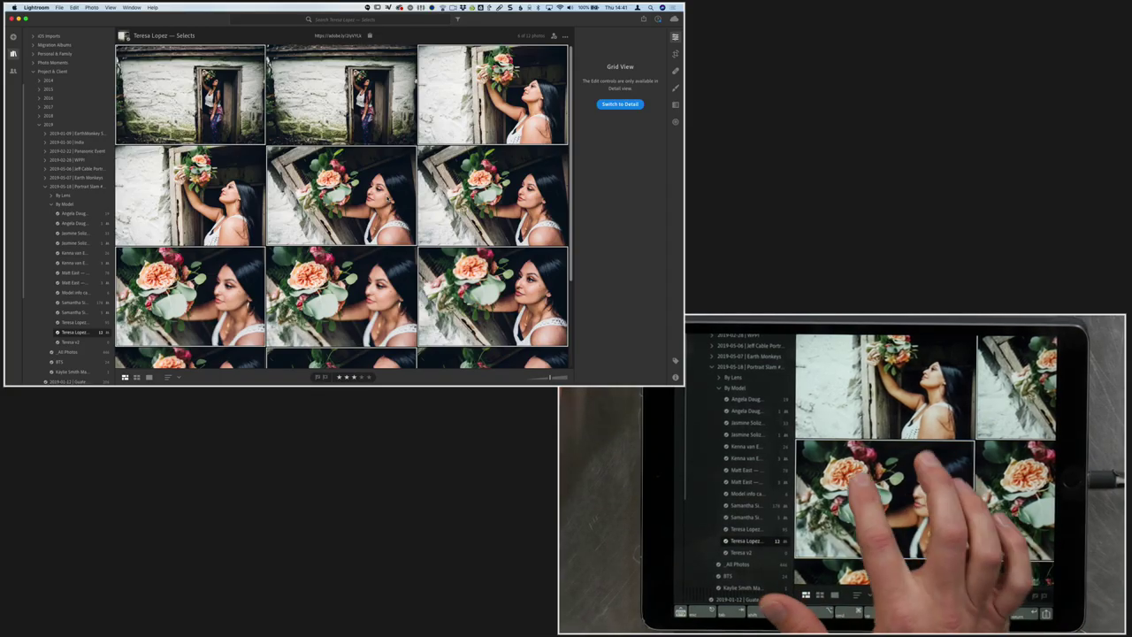
Drag the six selected copies onto the v2 album in the sidebar
scroll(342, 206, down, 1)
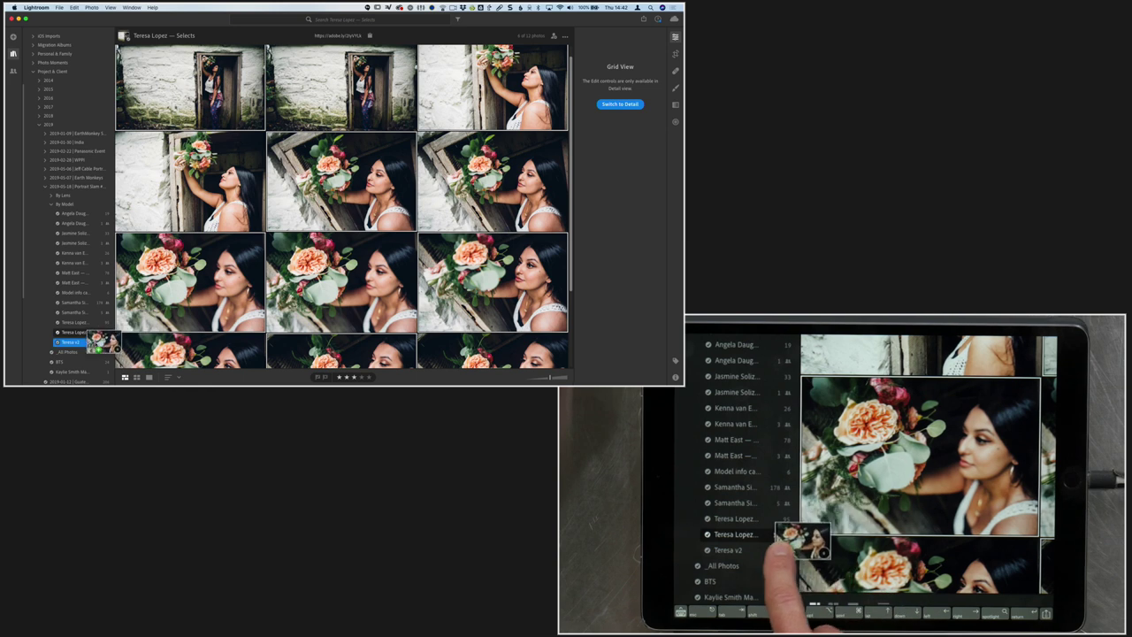
drag(79, 342, 84, 346)
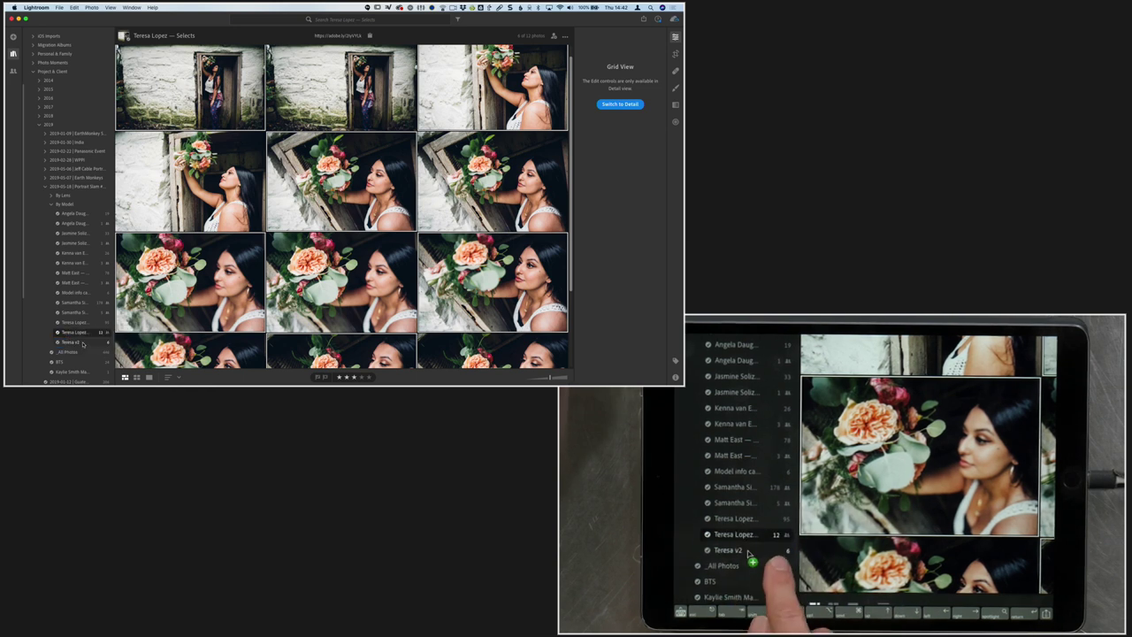
click(71, 342)
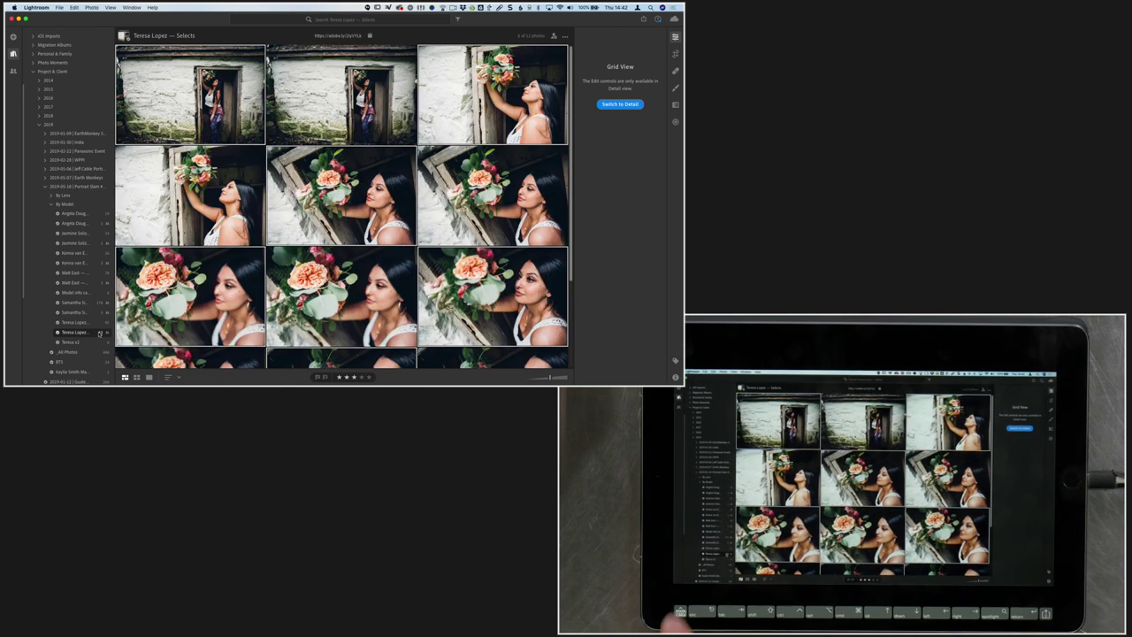
Delete the six selected copies from the Selects album, confirming Remove Photos
key(Delete)
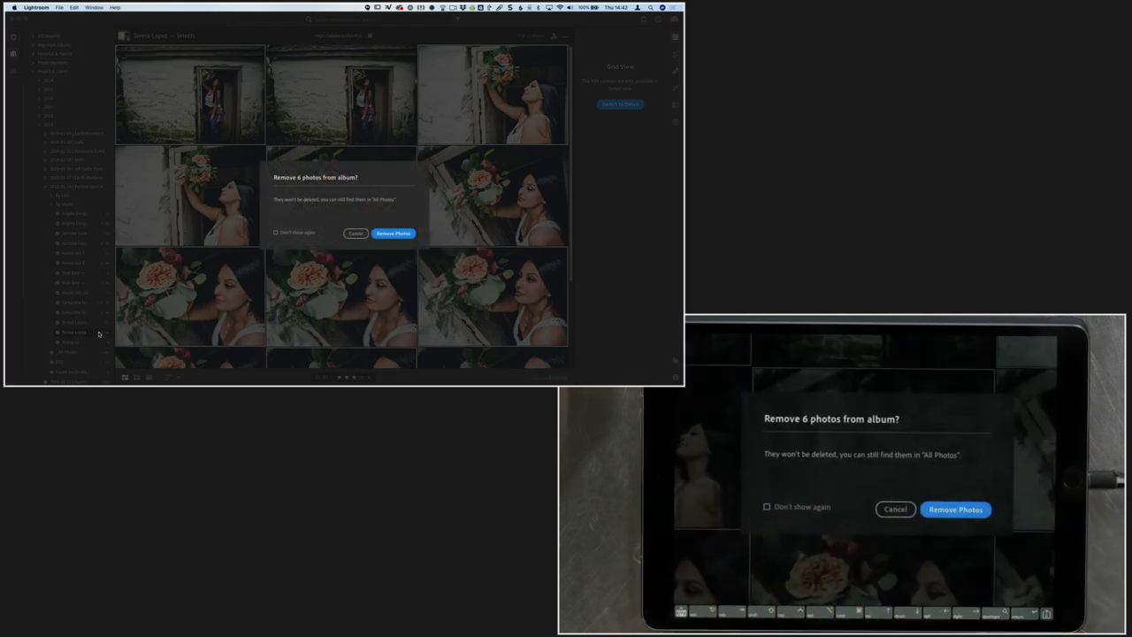
click(392, 233)
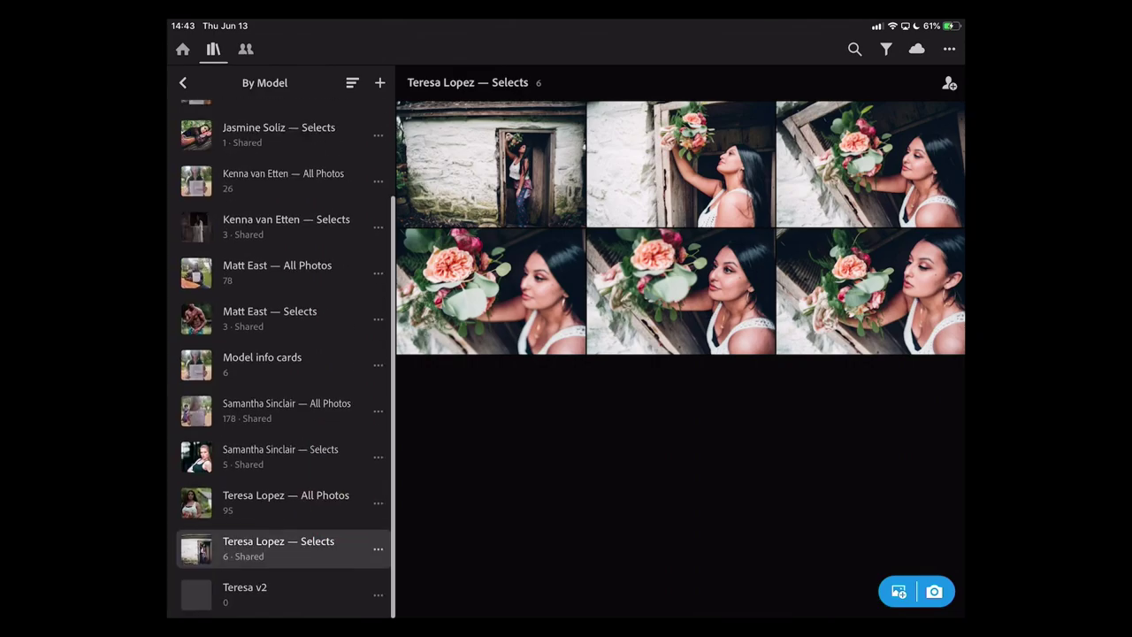
On the iPad, open the v2 album and its stone-house doorway portrait in Edit view
click(266, 594)
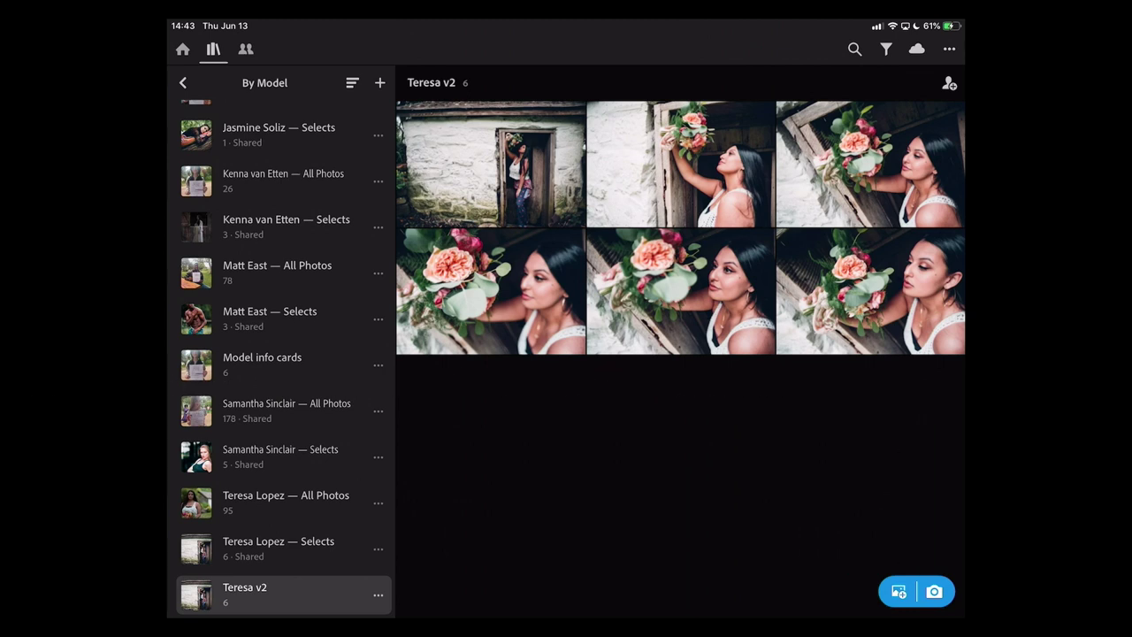
click(312, 558)
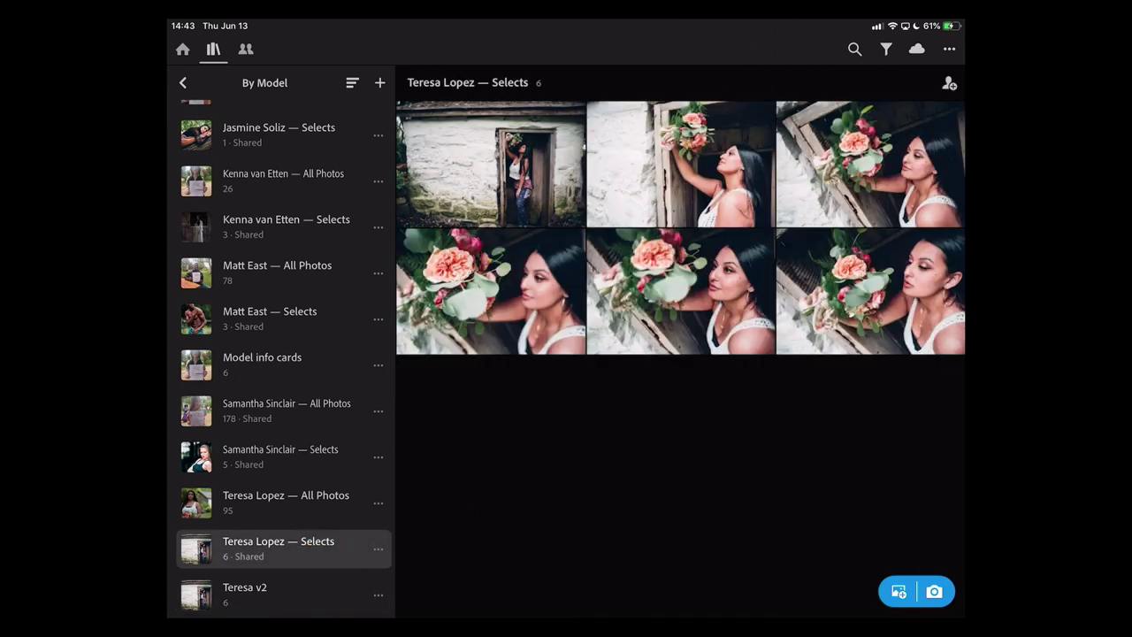
click(316, 592)
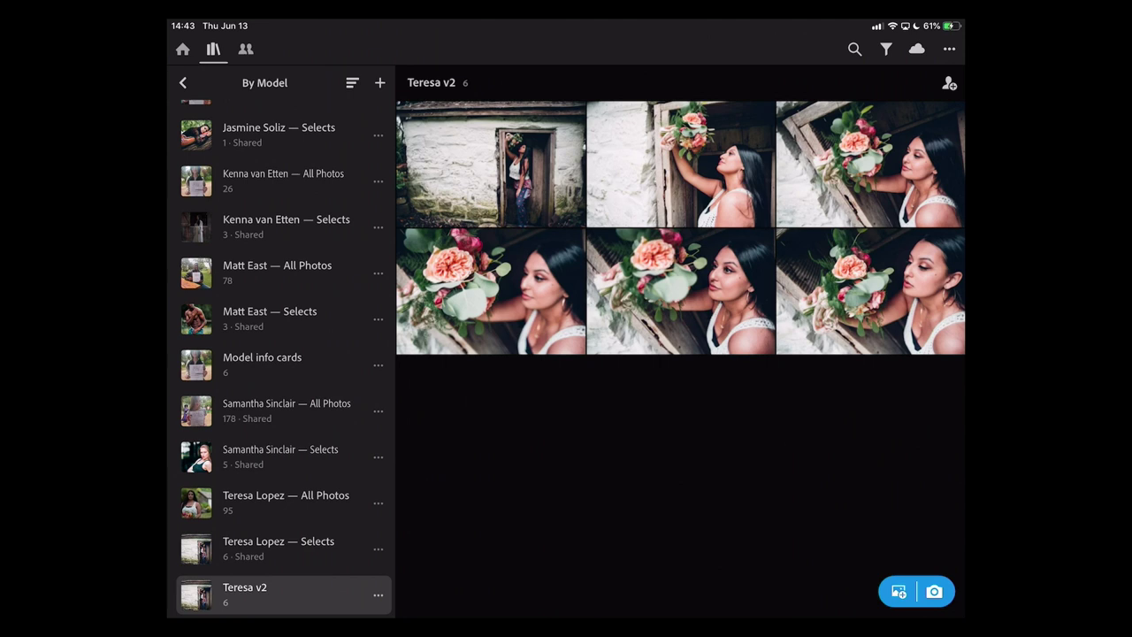
click(503, 167)
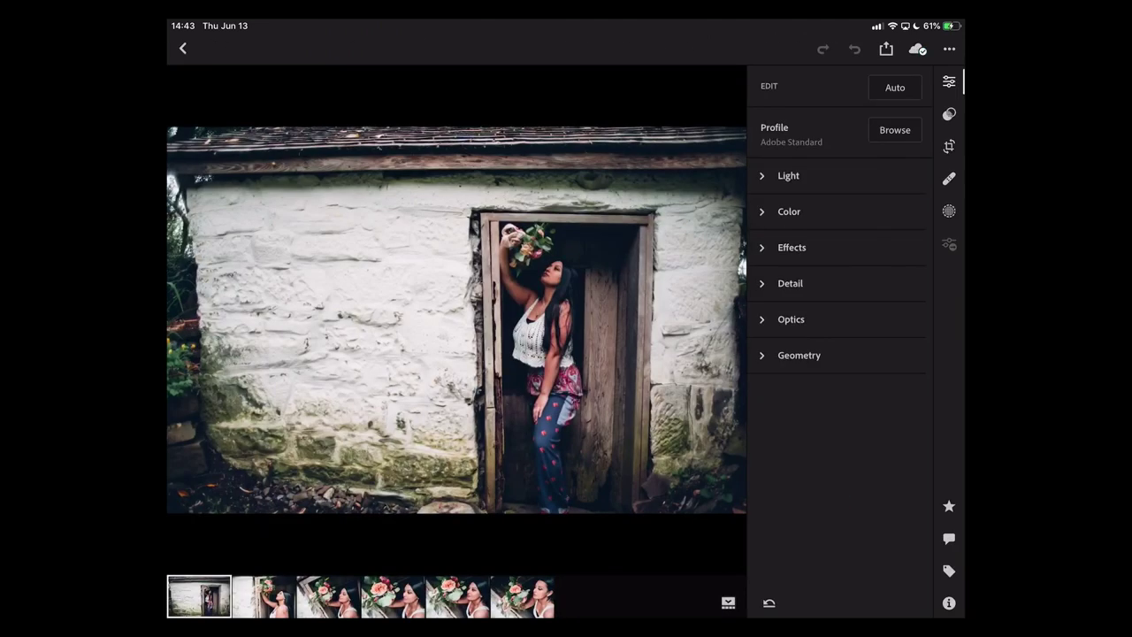
Apply the B&W Punch preset from the B&W group to the doorway photo
click(949, 114)
drag(866, 409, 867, 309)
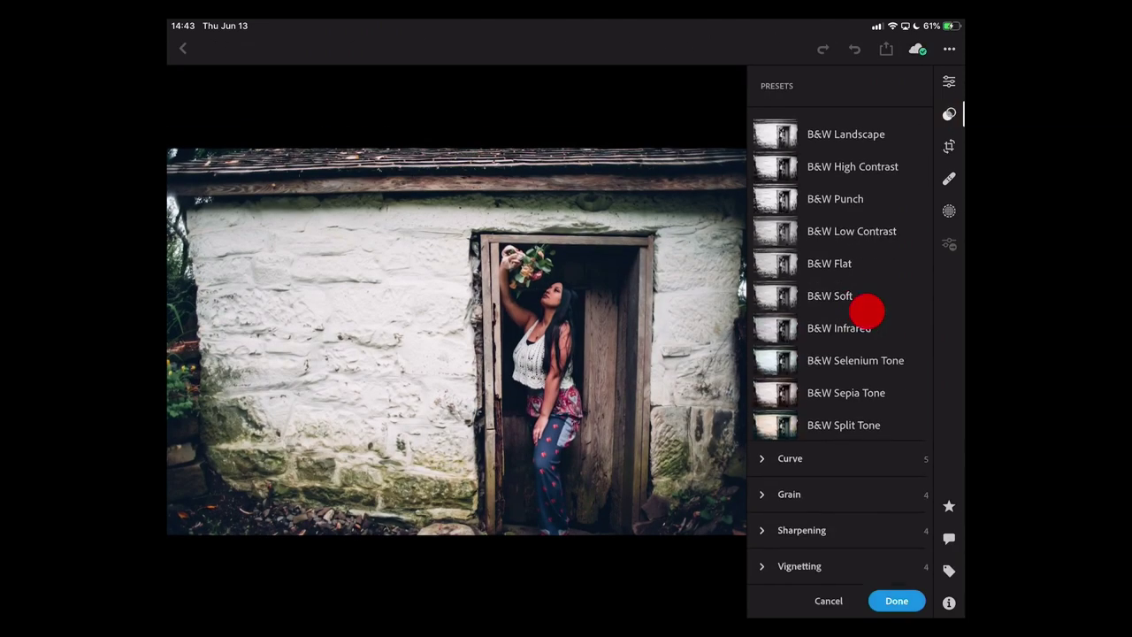
drag(860, 258, 866, 285)
click(873, 215)
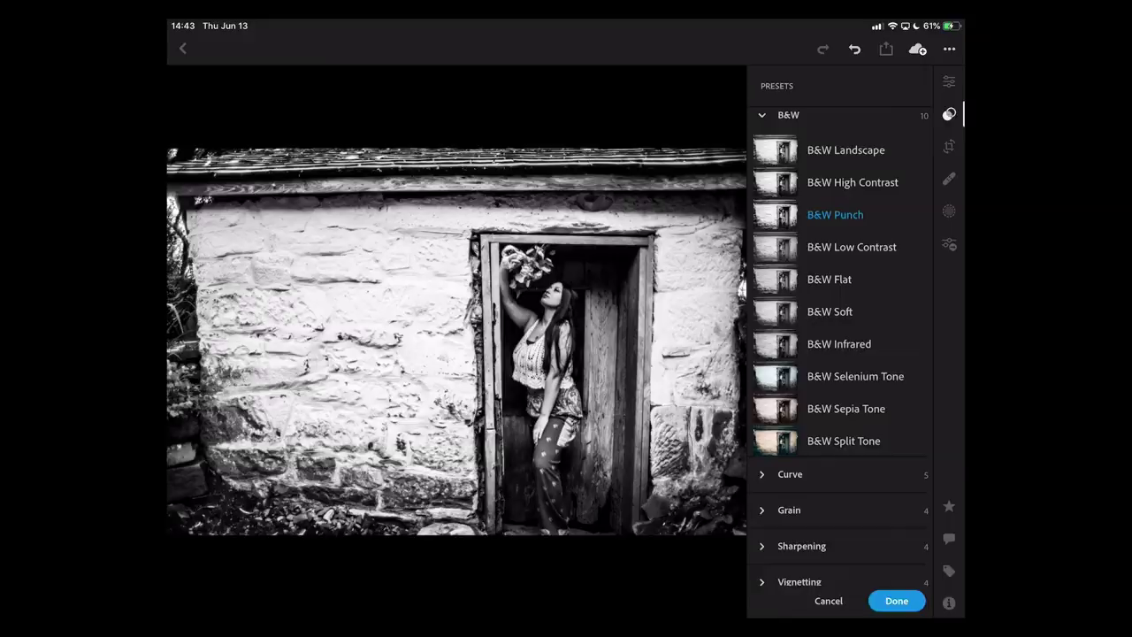
Close the presets and reopen the black-and-white doorway photo from the album
click(895, 601)
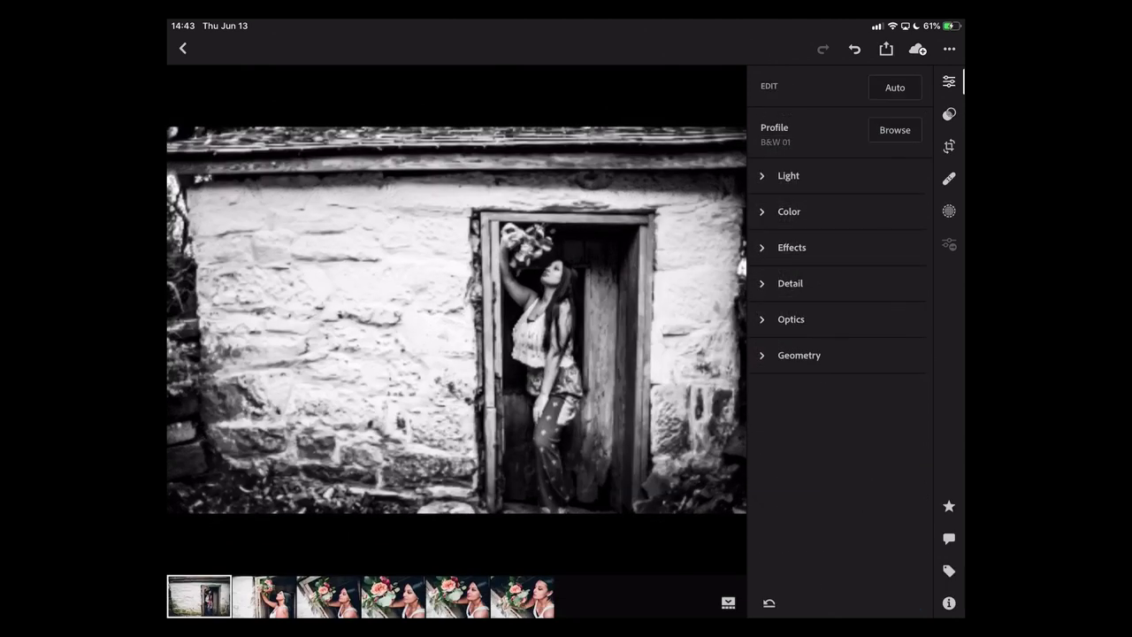
click(183, 47)
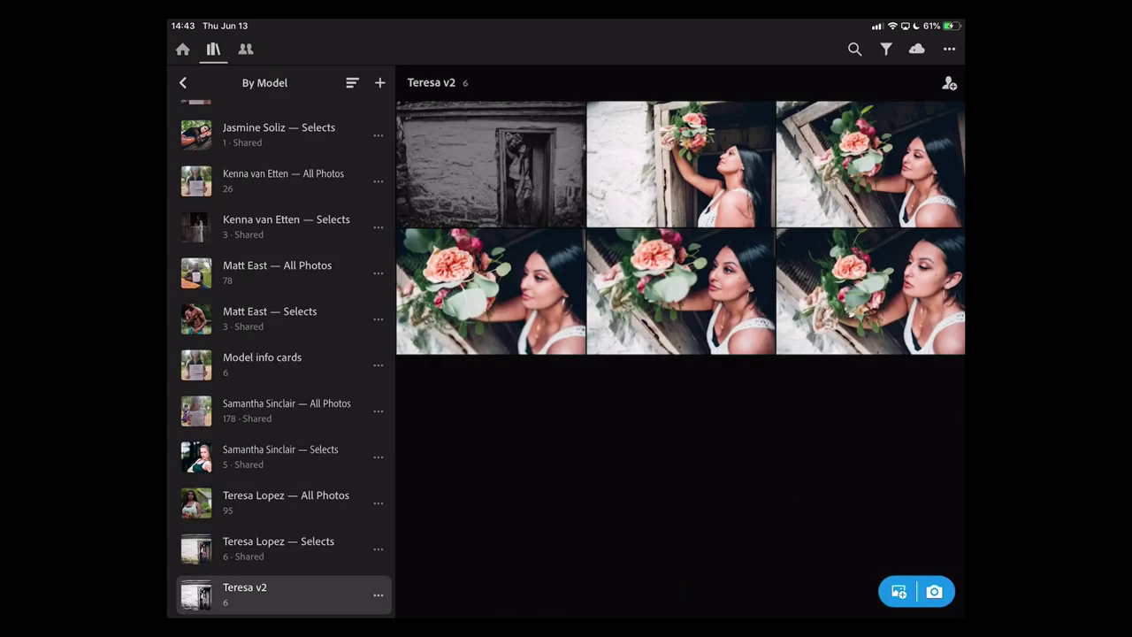
click(521, 176)
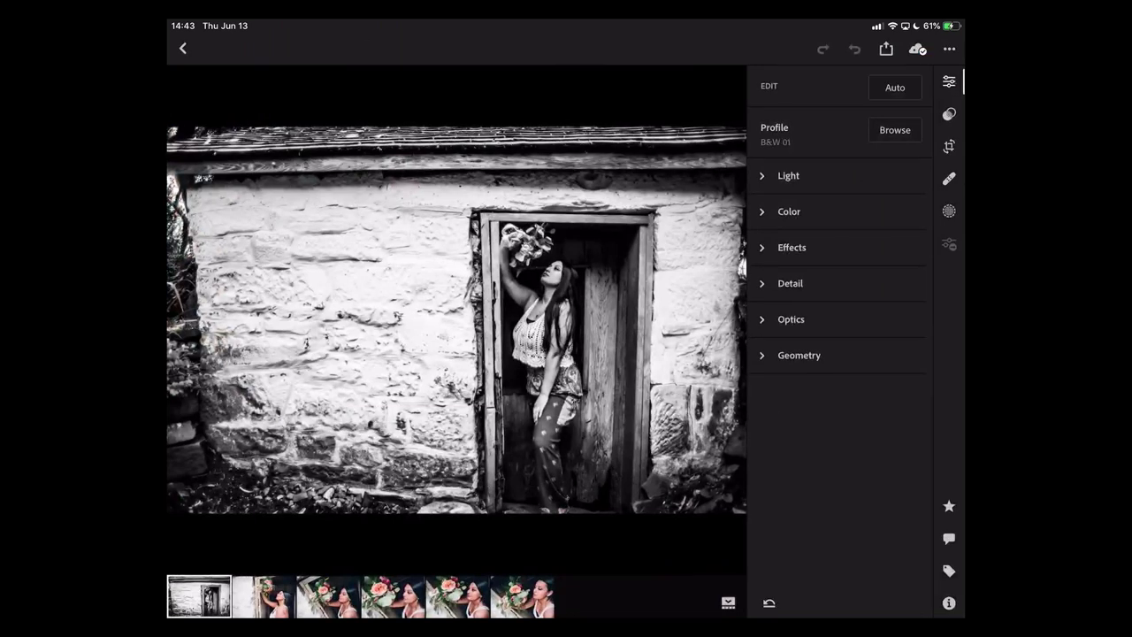
Set Geometry Upright to Vertical, then return to the Teresa v2 album grid
click(799, 354)
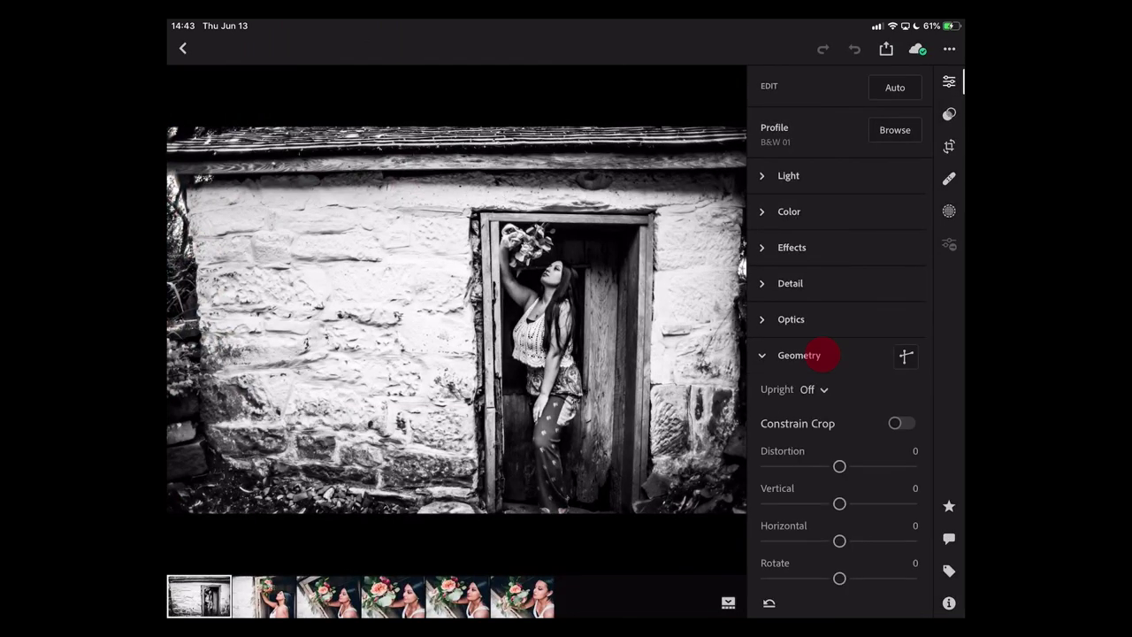
click(806, 389)
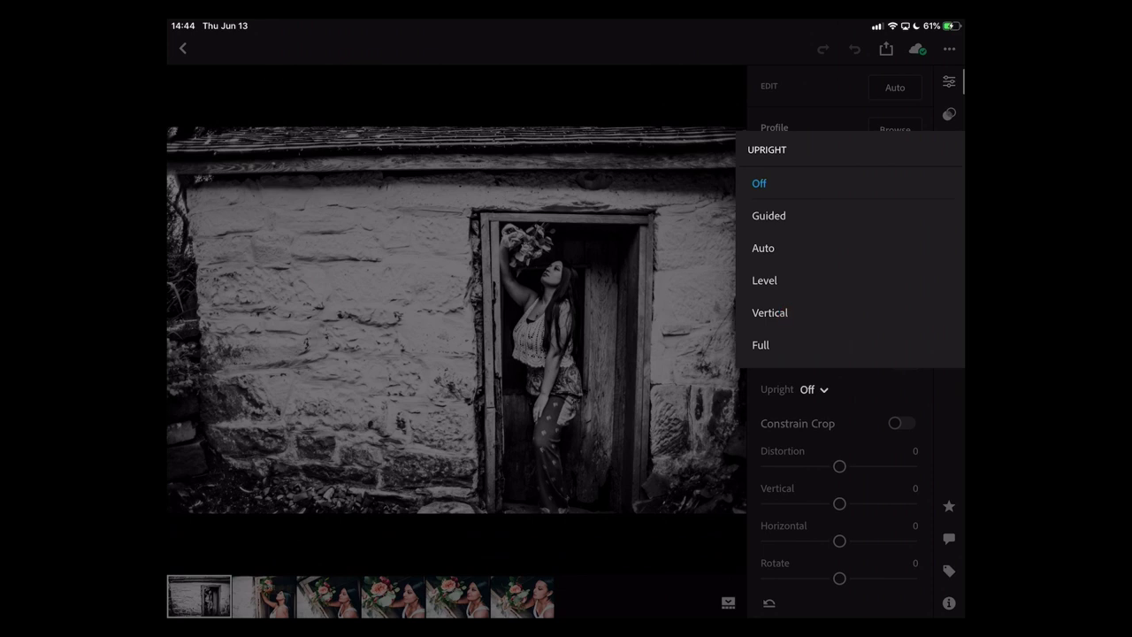
click(769, 313)
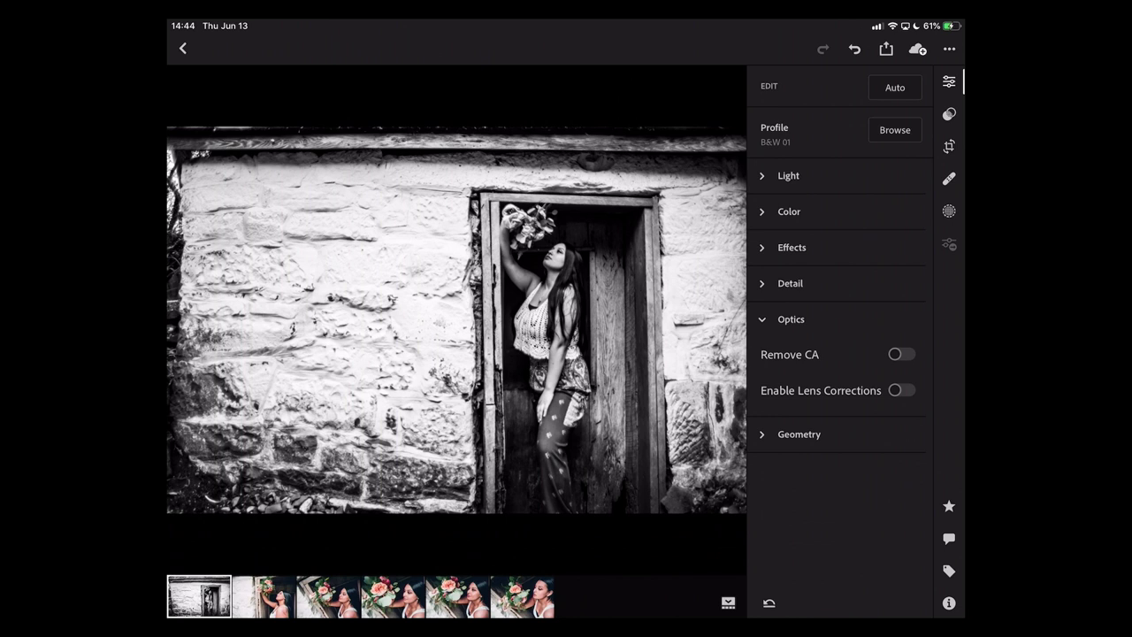
click(949, 81)
click(182, 48)
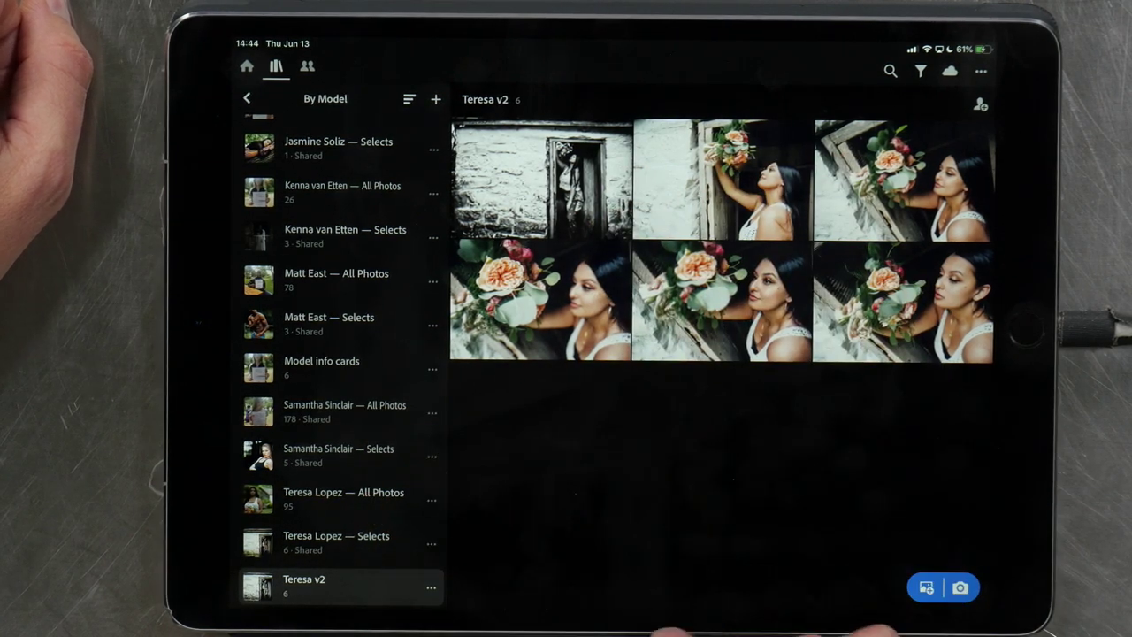
Switch from Lightroom to Screens to view the Mac's Lightroom window
drag(645, 630, 758, 379)
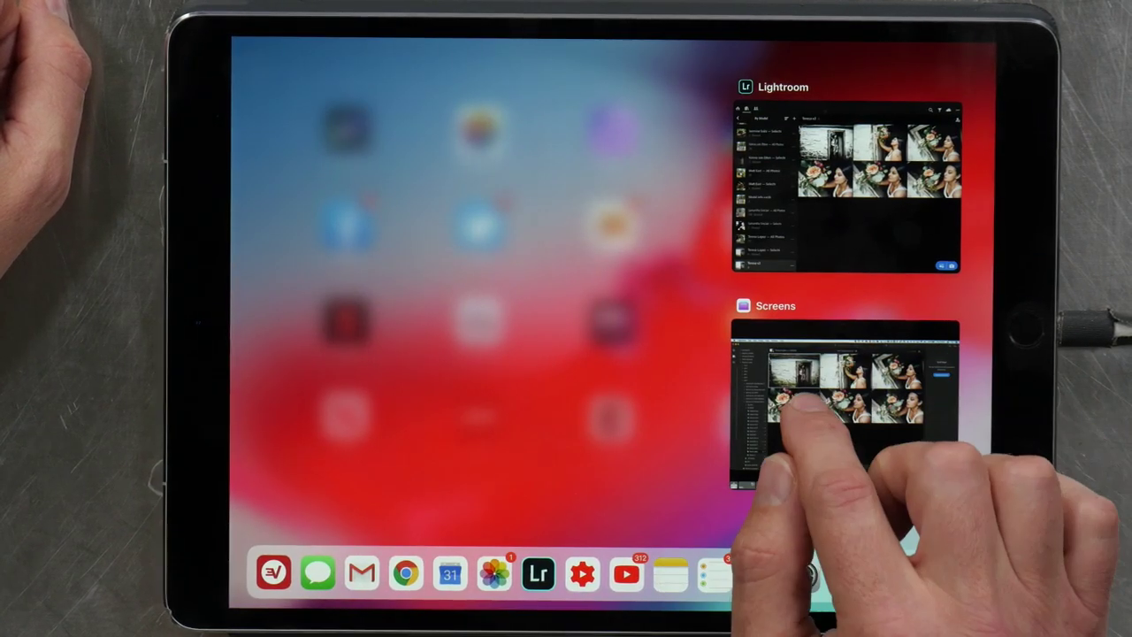
click(806, 407)
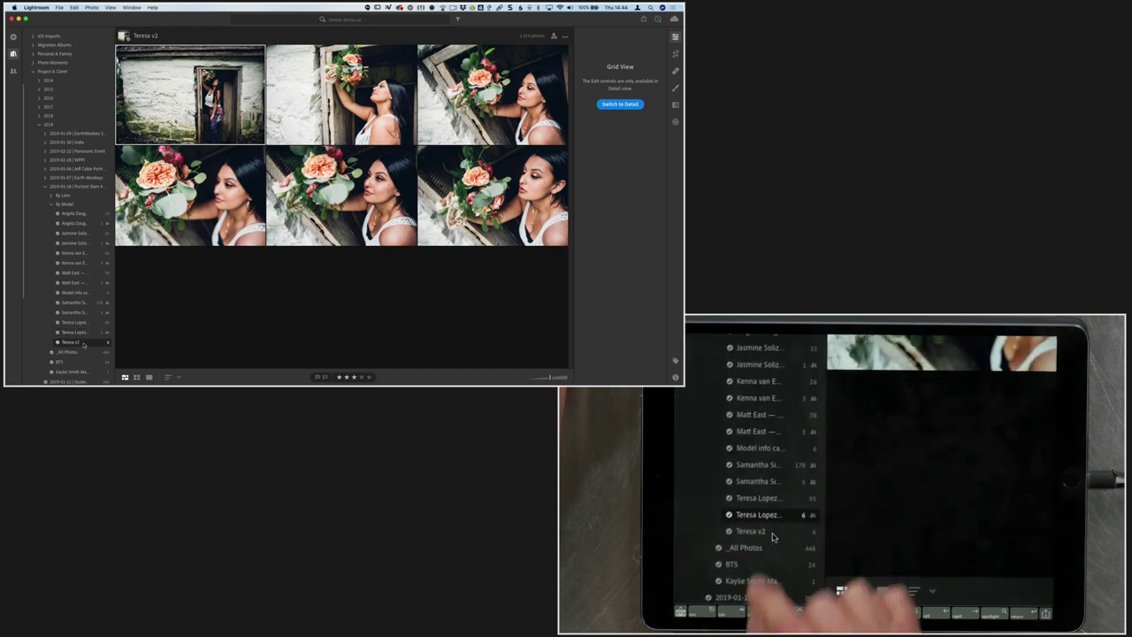
Open the first, black-and-white doorway photo full size in Detail view and bring up its edit-settings menu
key(Right)
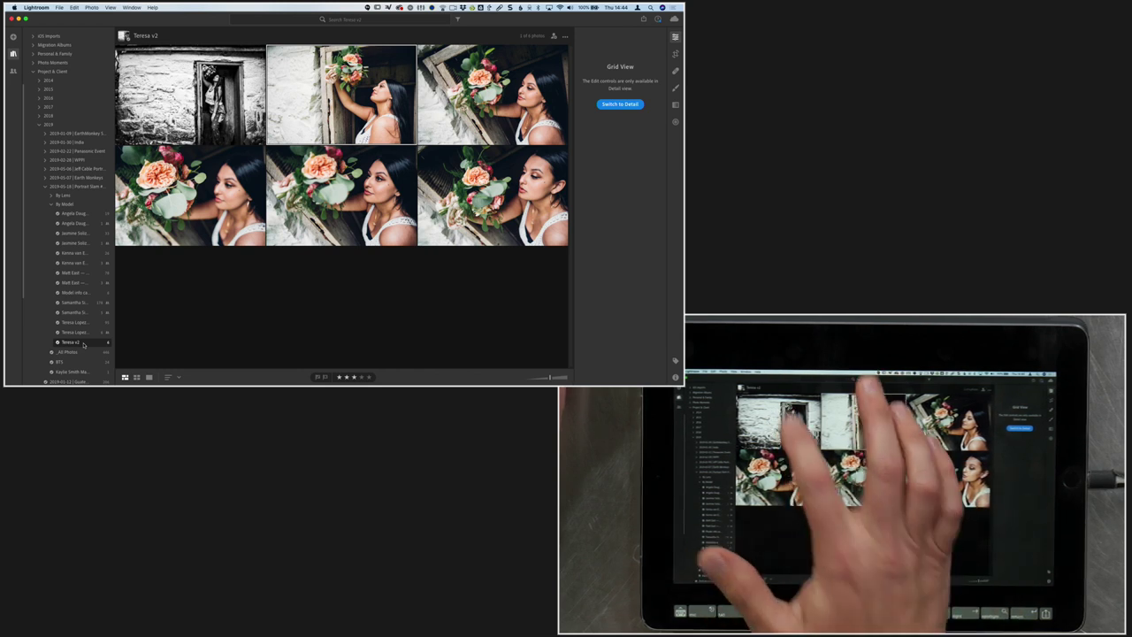
key(Left)
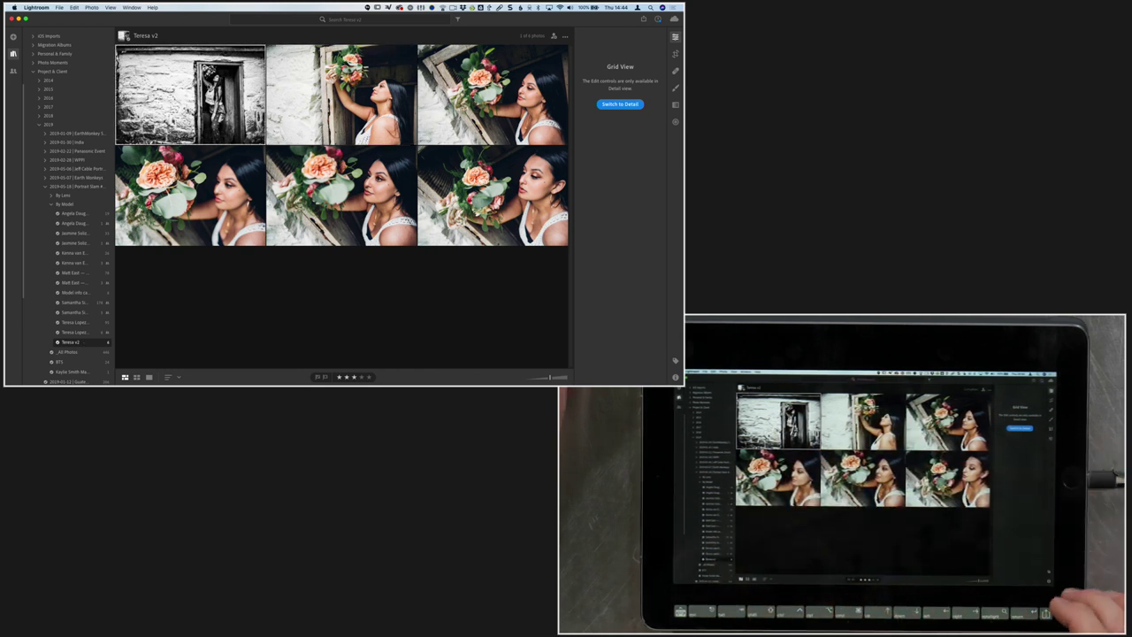
click(673, 36)
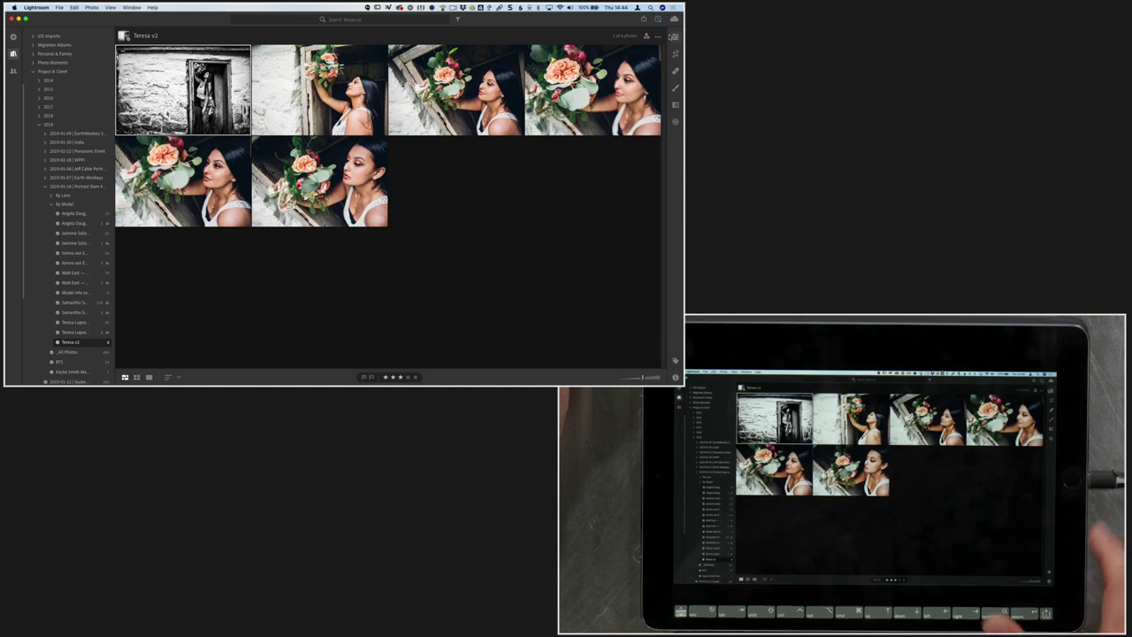
double_click(181, 88)
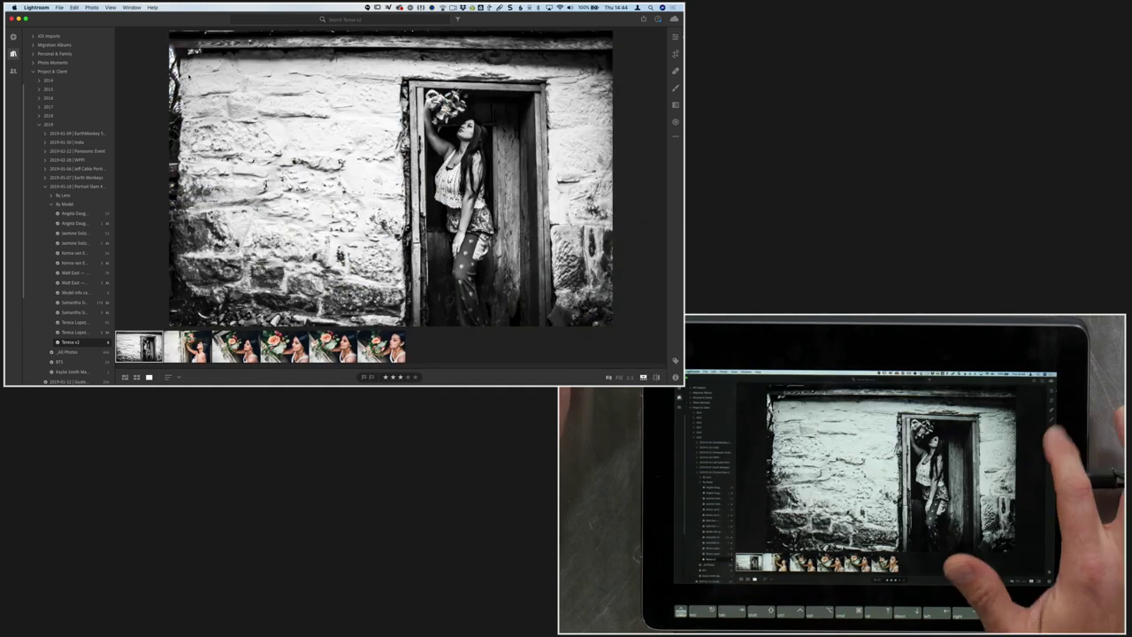
click(674, 137)
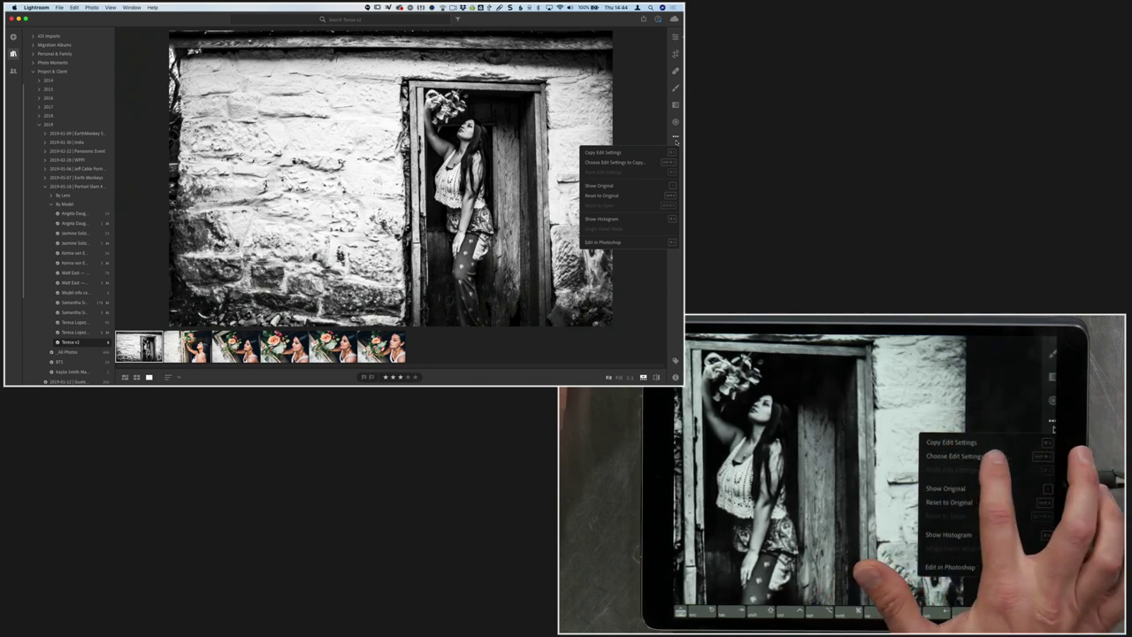
Copy the photo's edit settings with the Default selection, keeping B&W 01 and leaving Geometry unchecked
click(632, 162)
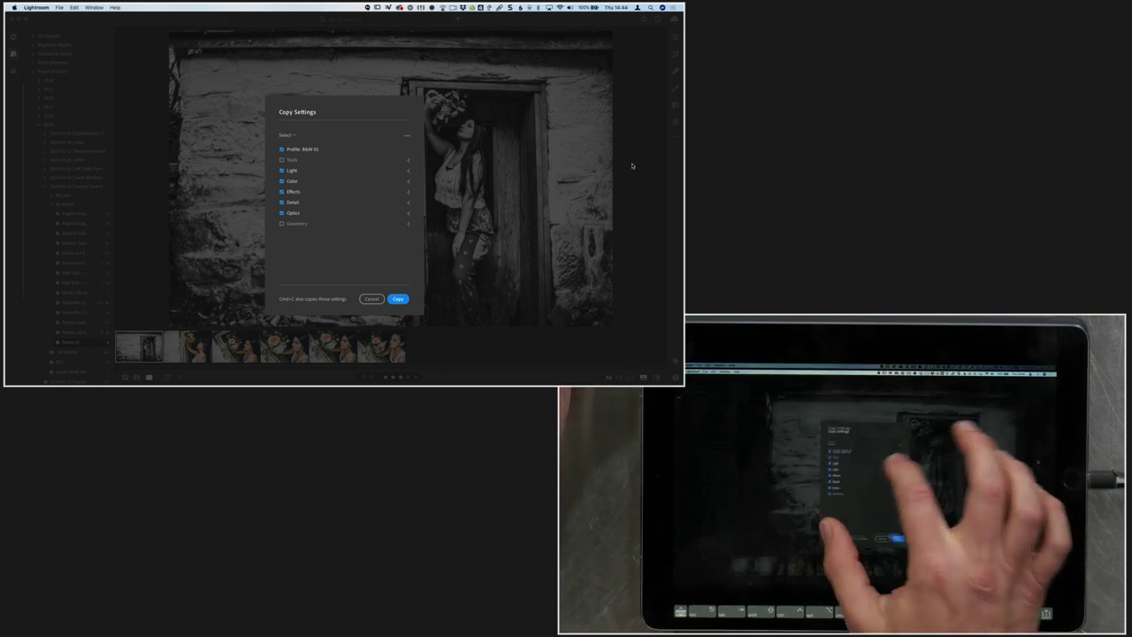
click(290, 134)
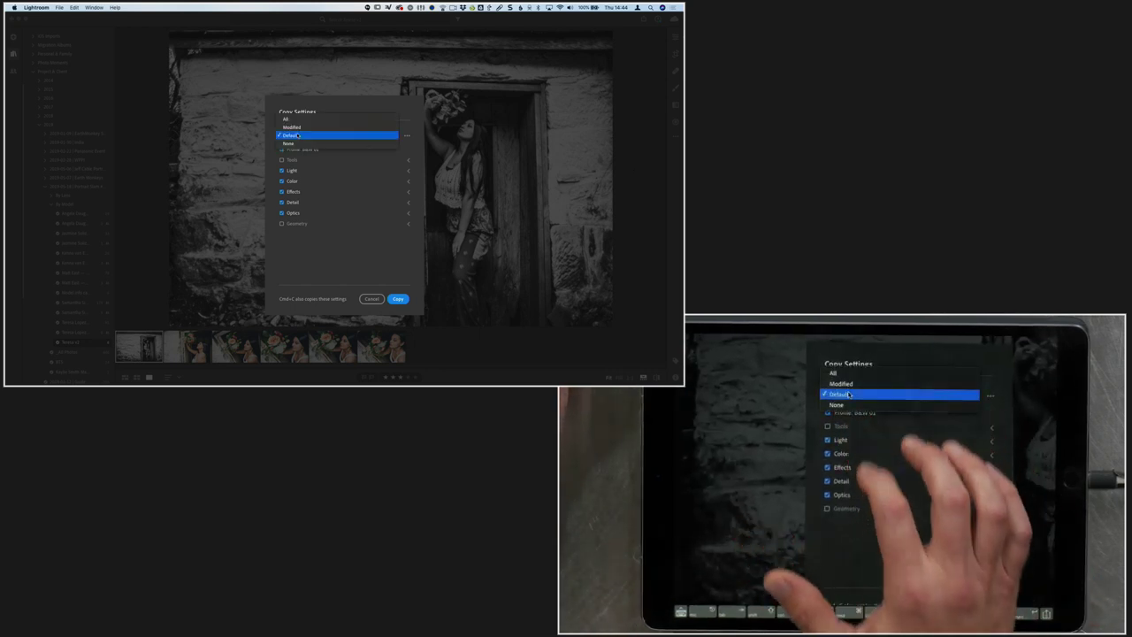
click(298, 136)
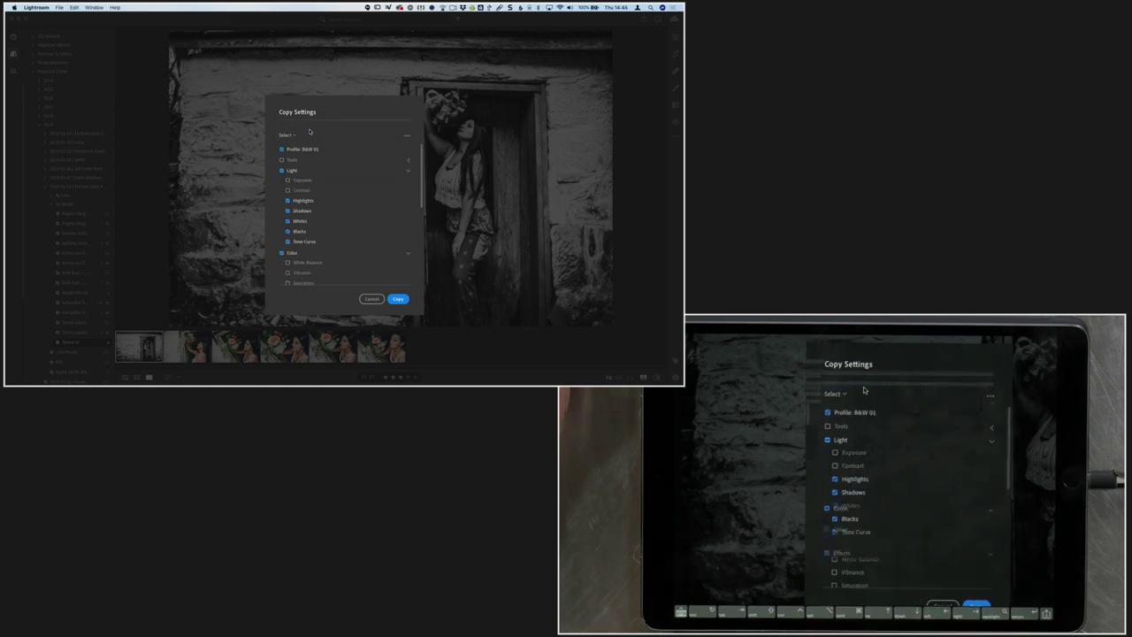
scroll(345, 213, down, 10)
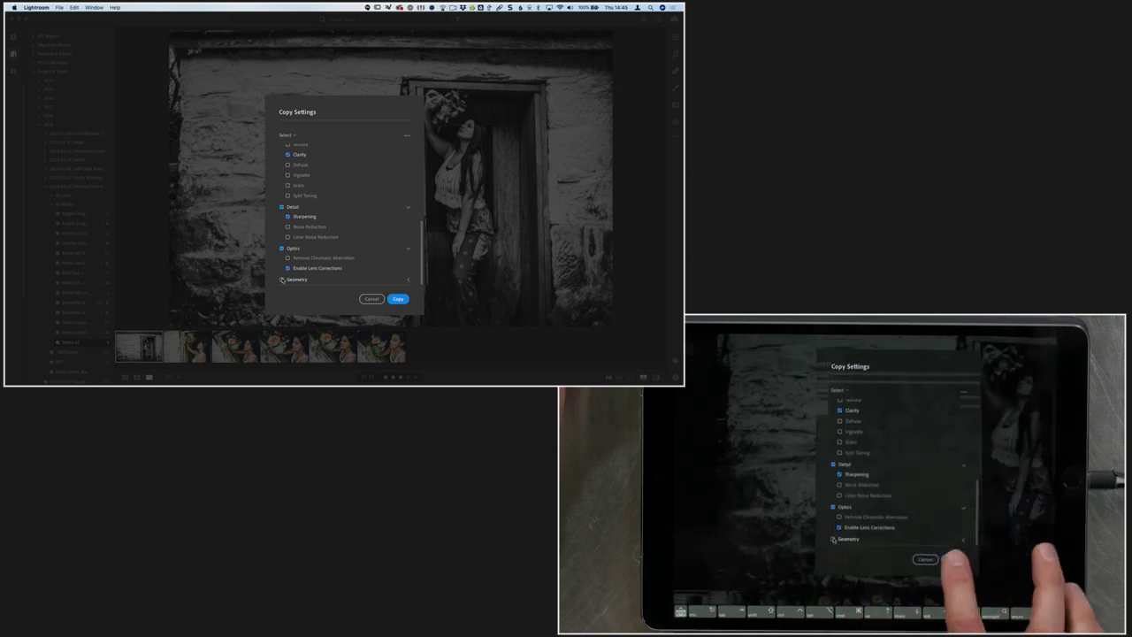
click(398, 299)
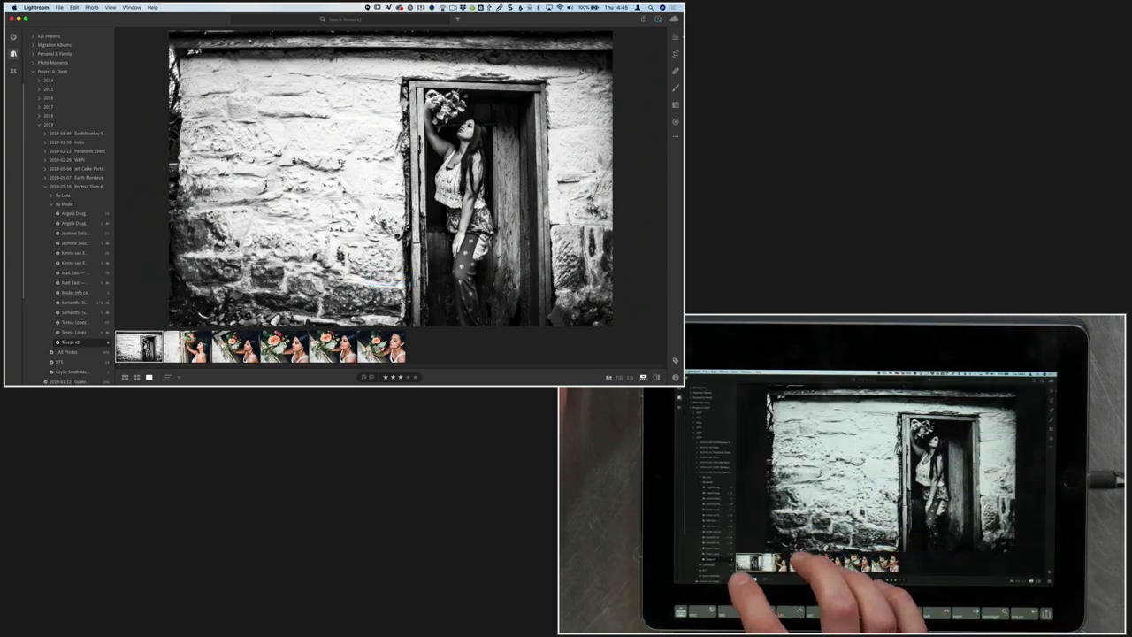
In Grid view, select the five colour photos and paste the black-and-white edit settings onto them
click(124, 377)
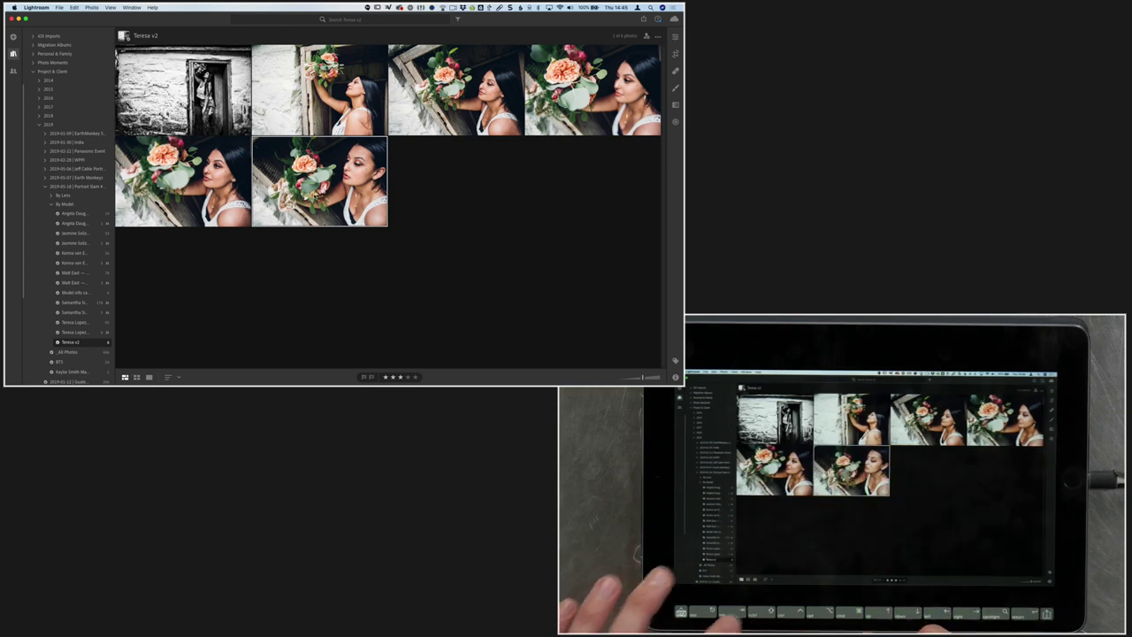
click(319, 89)
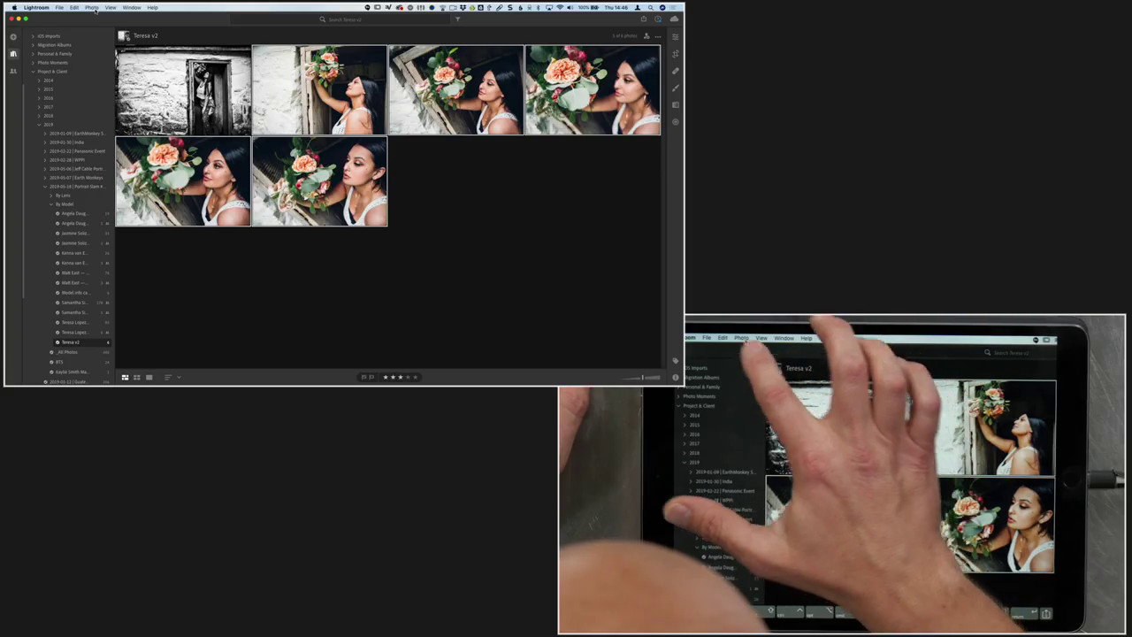
click(92, 8)
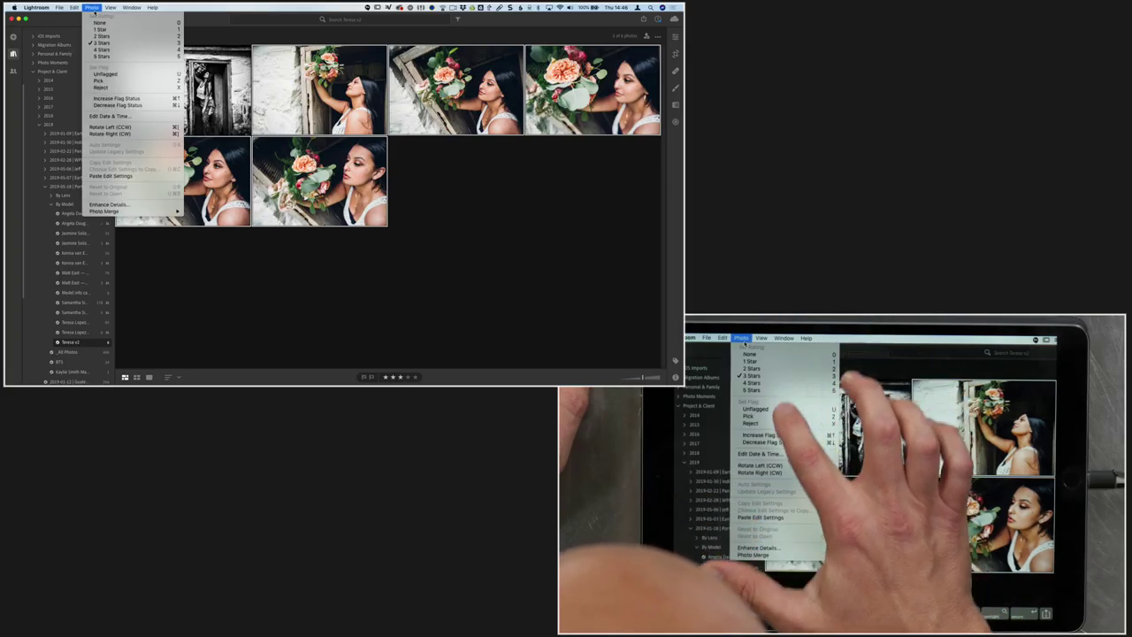
click(111, 175)
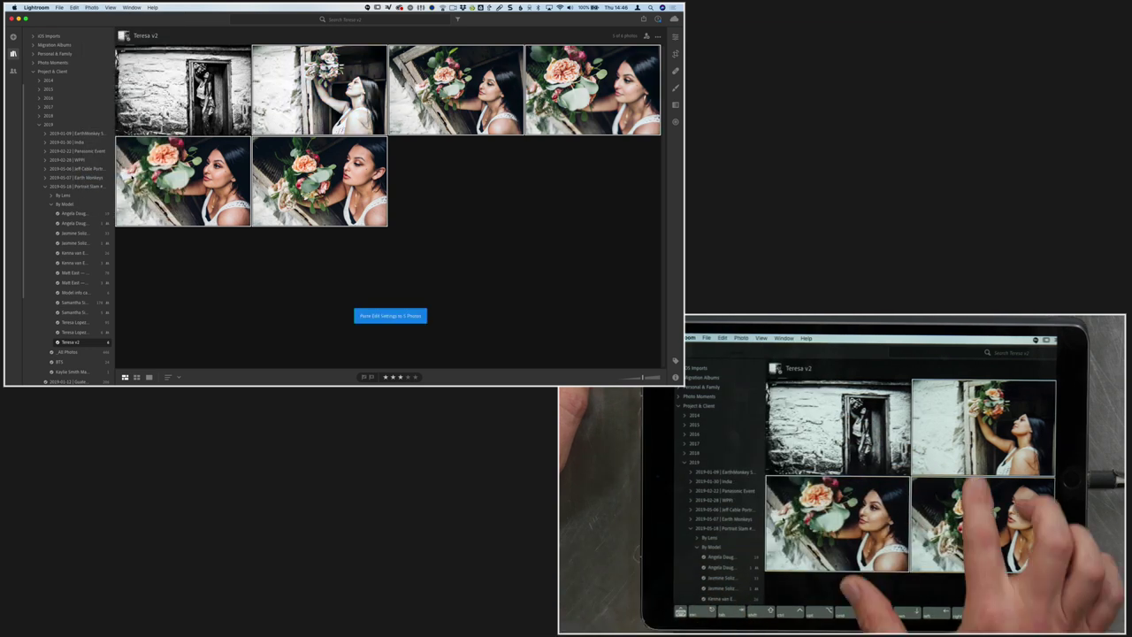